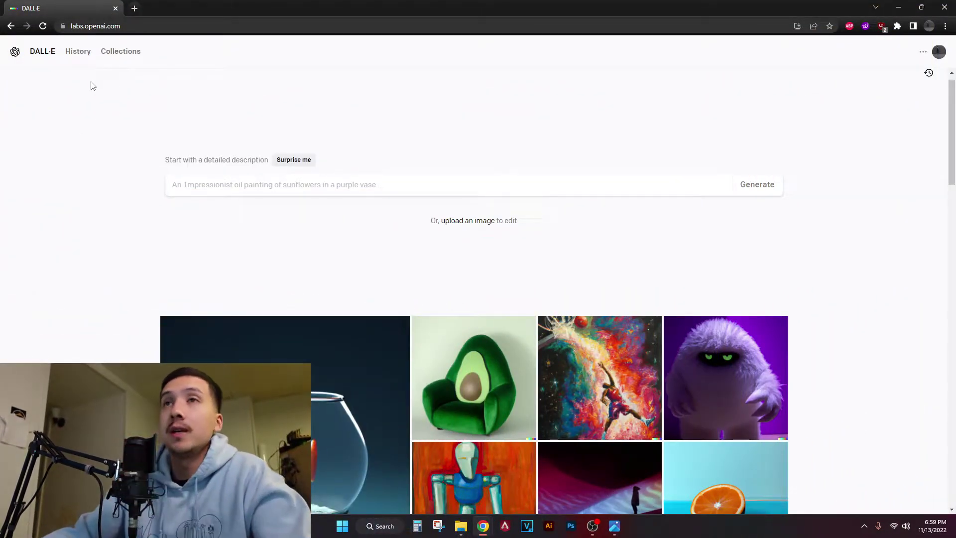
# Reveal the site's web address and highlight the detailed description label
pyautogui.click(86, 27)
pyautogui.click(100, 139)
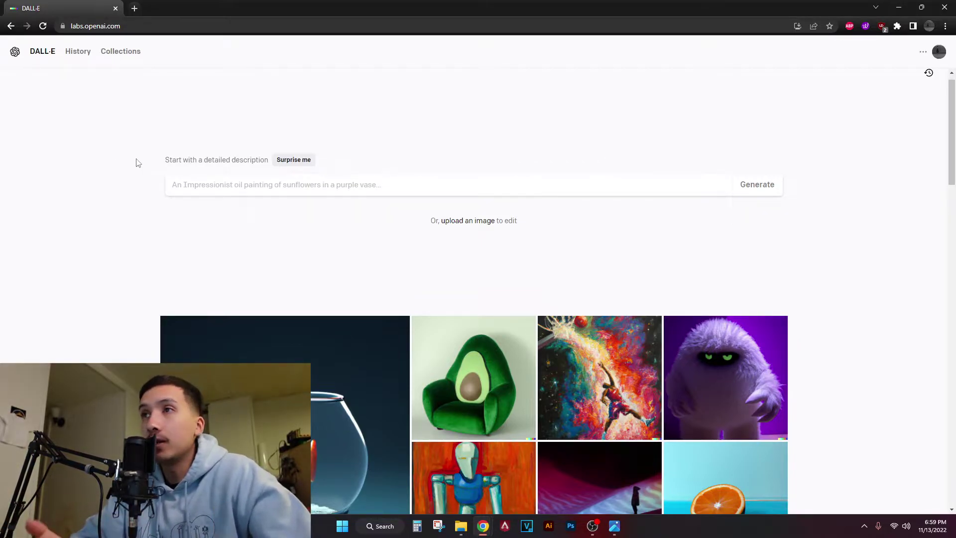
pyautogui.moveTo(138, 162); pyautogui.dragTo(463, 177)
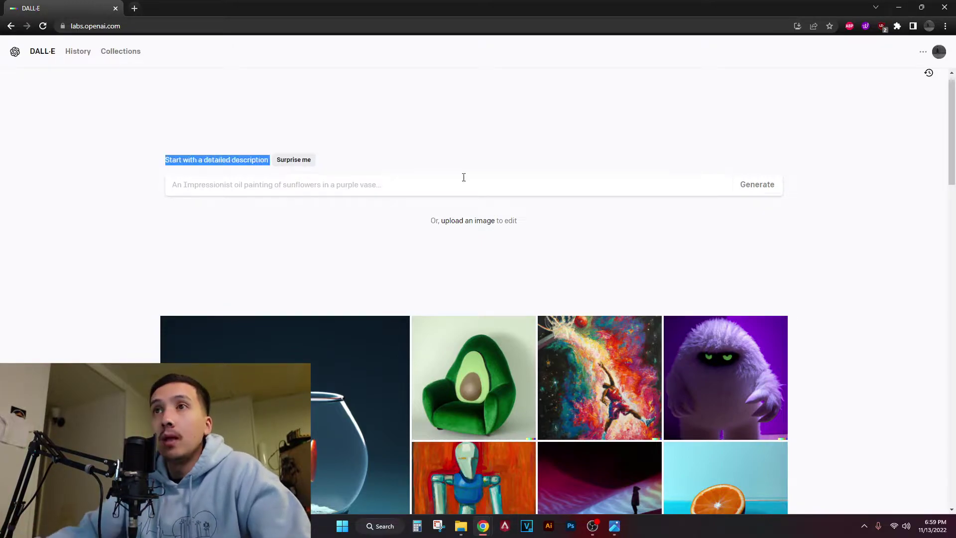
pyautogui.click(411, 154)
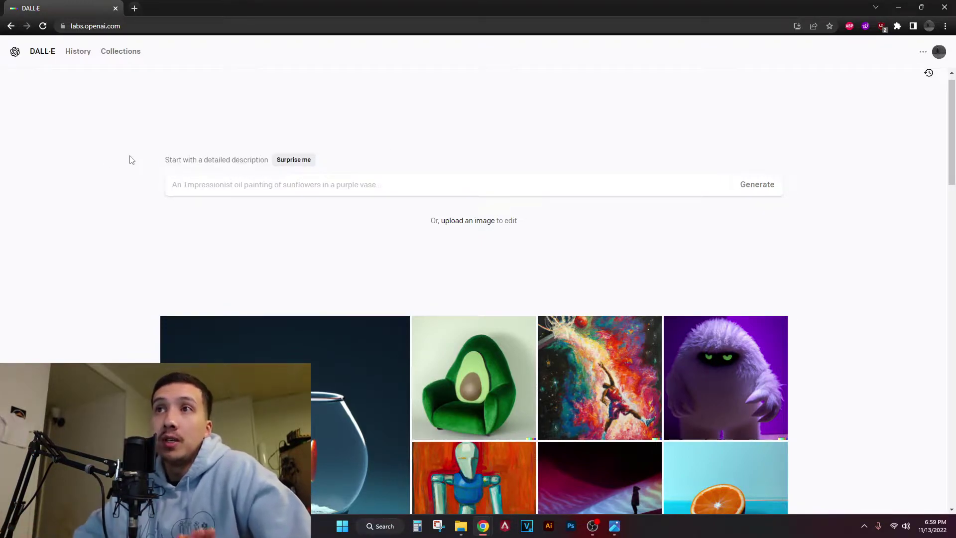
# Fill the prompt with the random example '3D render of a small pink balloon dog in a light pink room'
pyautogui.click(305, 160)
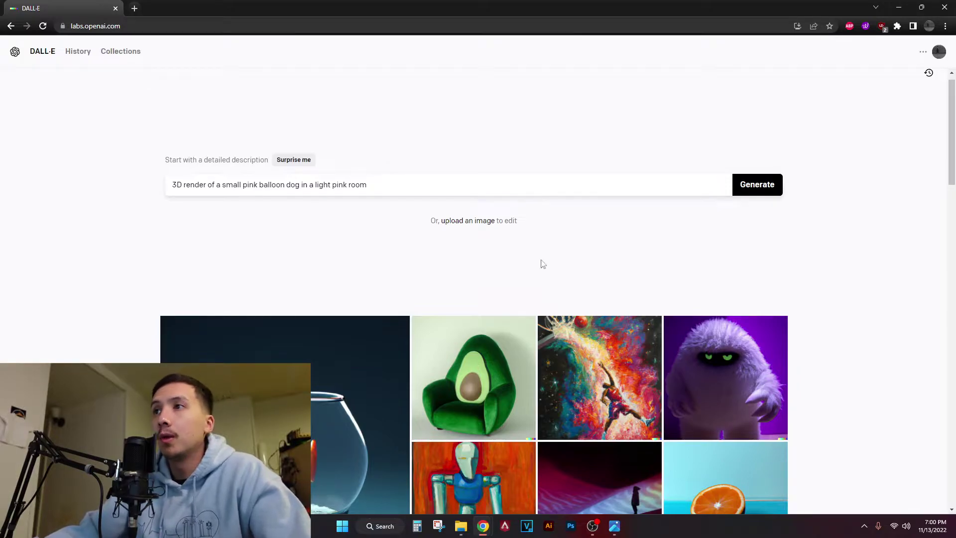
pyautogui.moveTo(432, 221); pyautogui.dragTo(575, 226)
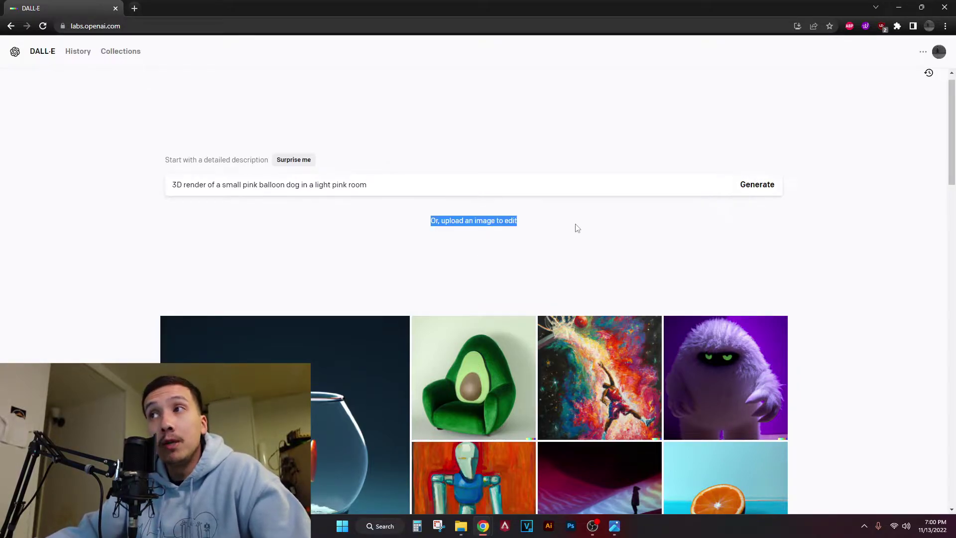
pyautogui.click(577, 228)
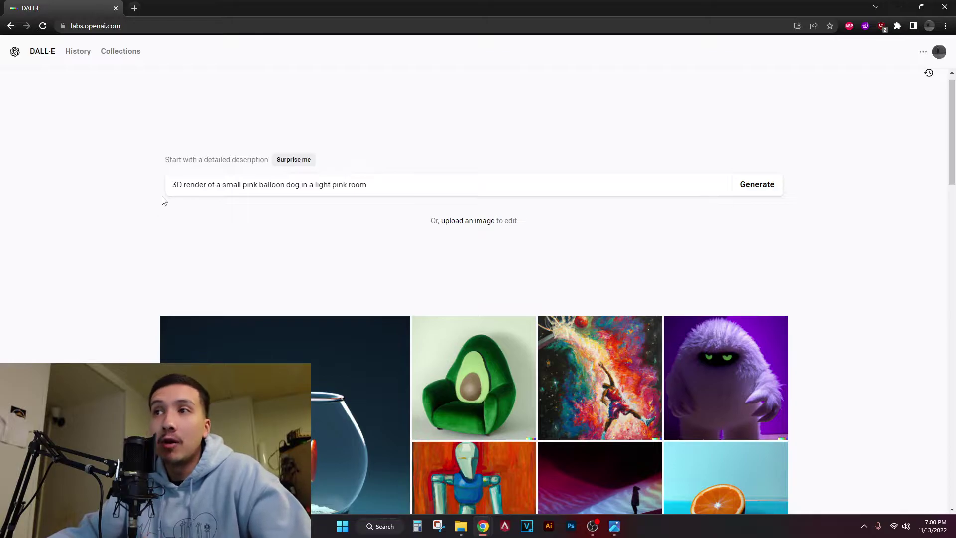
pyautogui.scroll(-5, 140, 217)
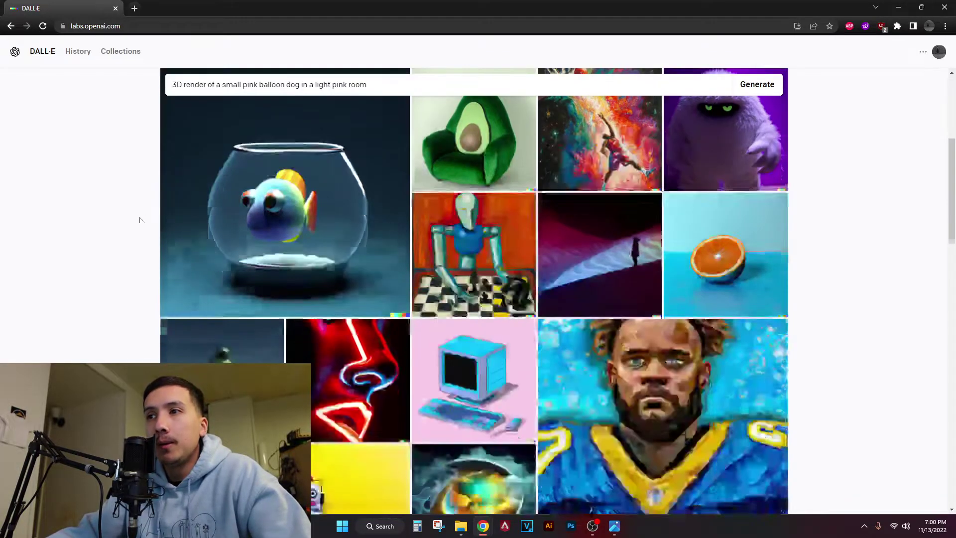
pyautogui.scroll(2, 125, 209)
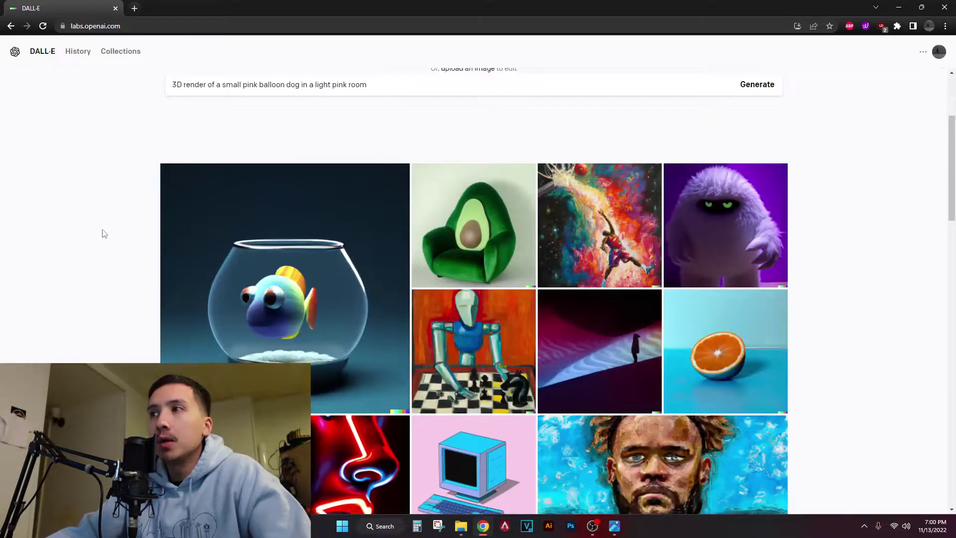
pyautogui.scroll(-5, 101, 229)
pyautogui.scroll(-10, 100, 227)
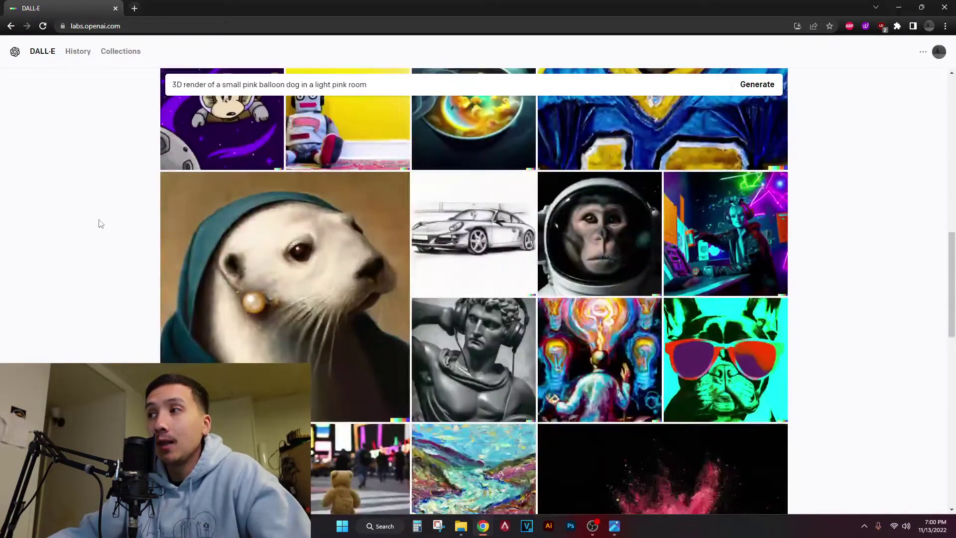
pyautogui.scroll(-7, 99, 224)
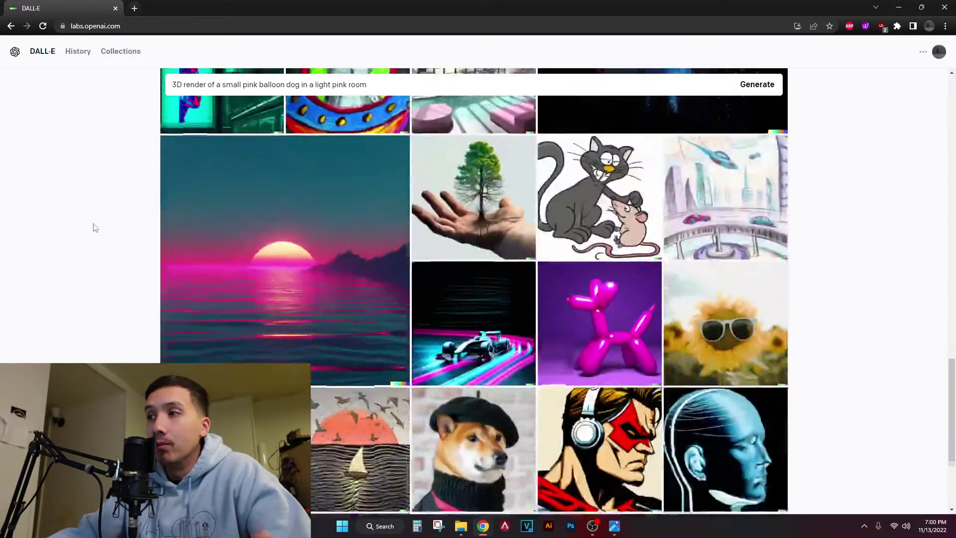
pyautogui.scroll(4, 105, 228)
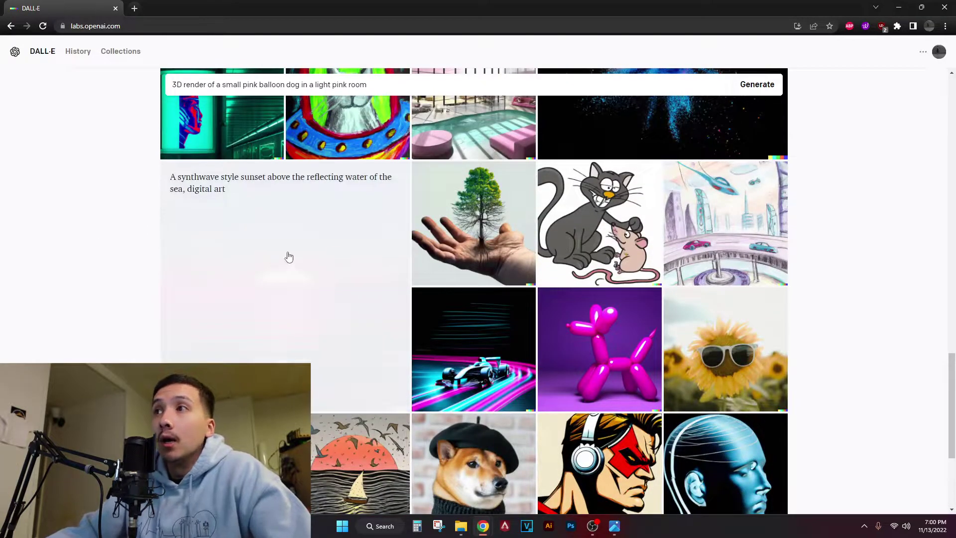
pyautogui.moveTo(291, 288)
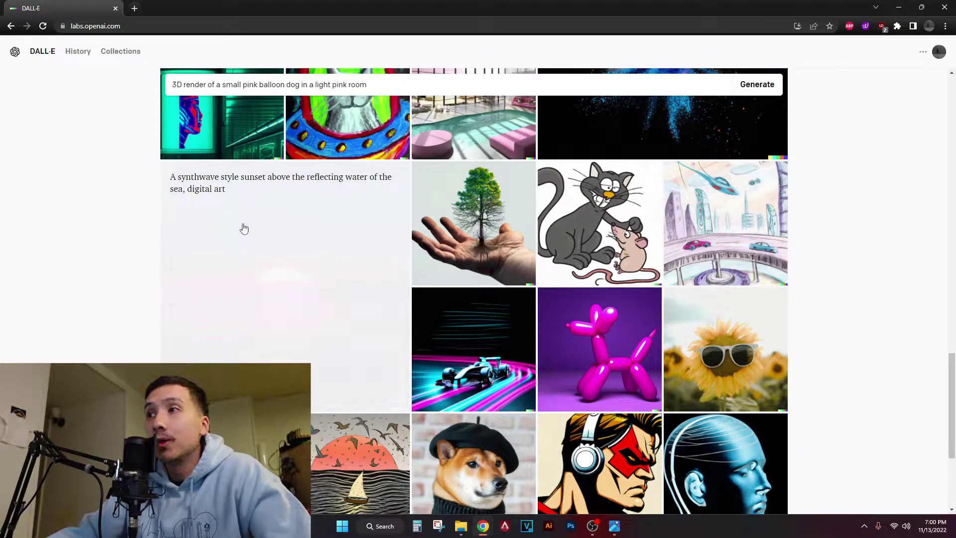
pyautogui.scroll(15, 87, 246)
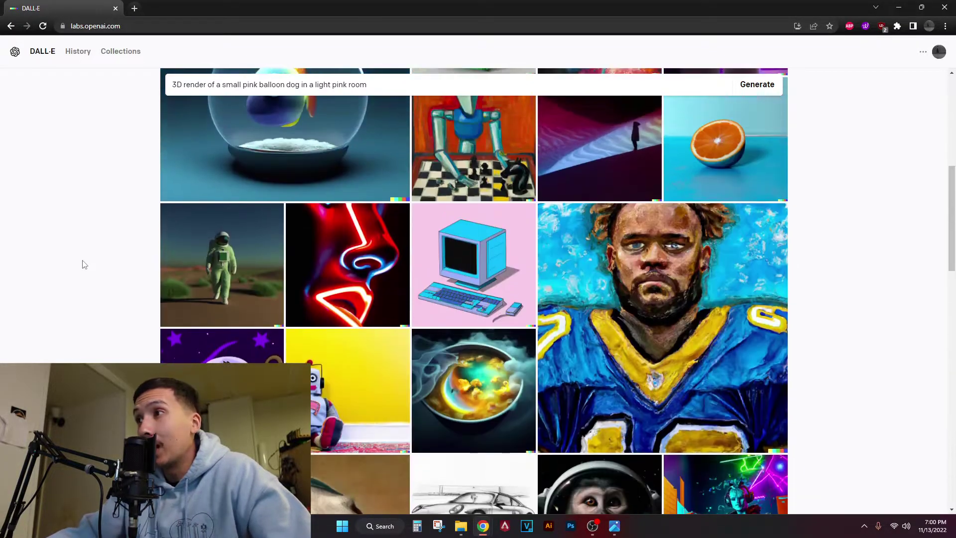
pyautogui.scroll(-2, 40, 275)
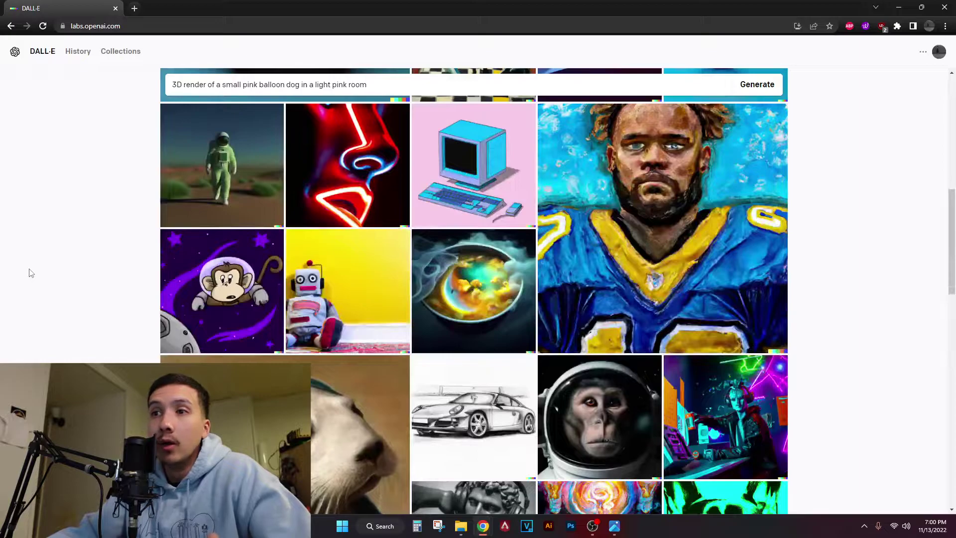
pyautogui.scroll(-4, 35, 264)
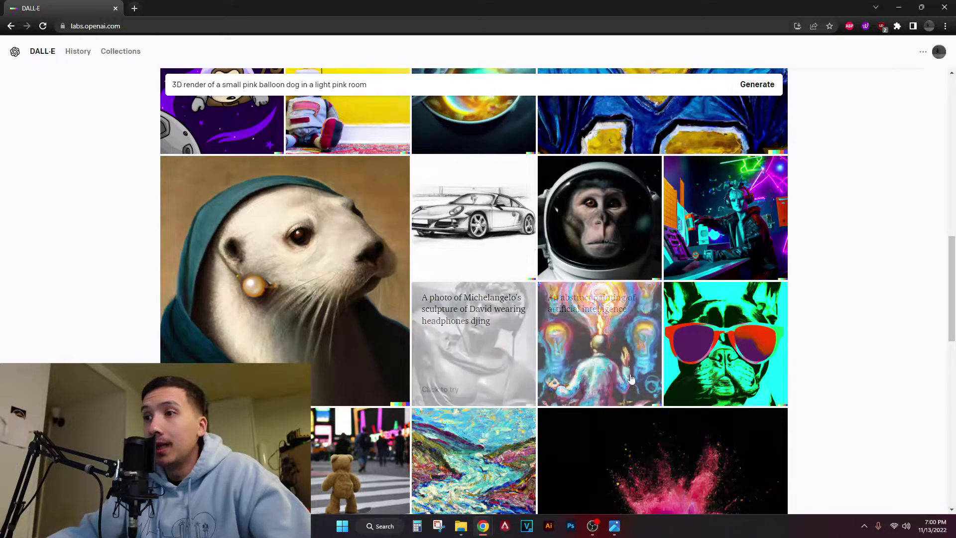
pyautogui.scroll(-2, 628, 367)
pyautogui.scroll(-4, 628, 367)
pyautogui.scroll(-5, 540, 378)
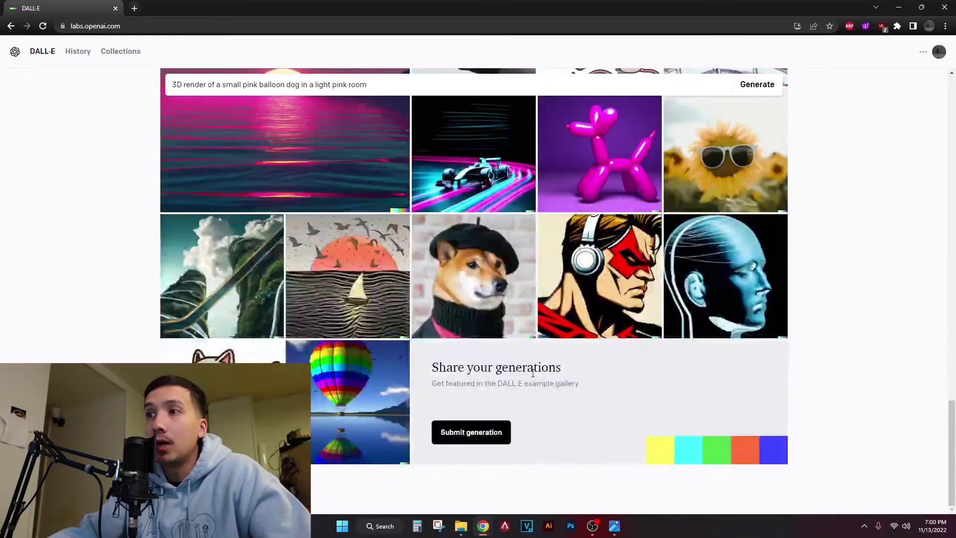
pyautogui.click(209, 85)
pyautogui.press('BackSpace')
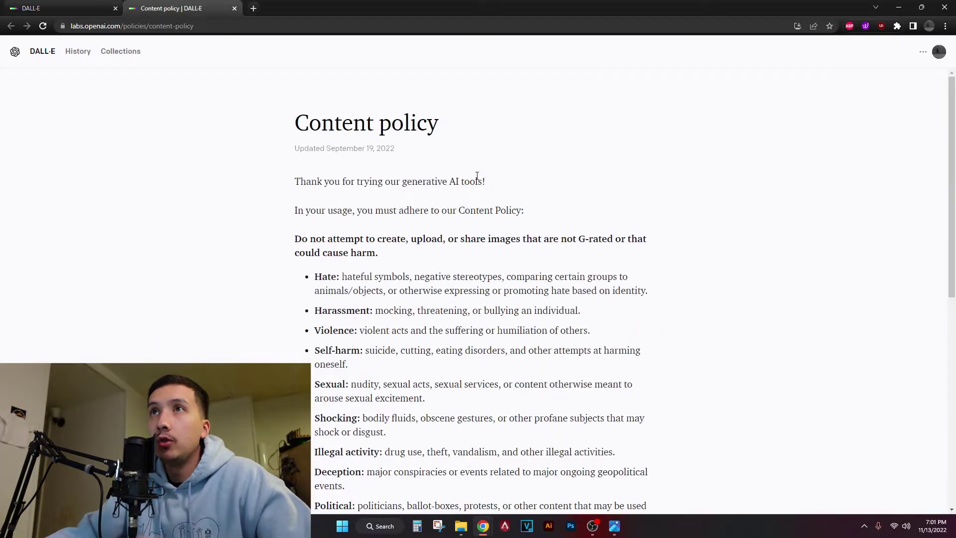
# Scroll through the content policy page, then close it to return to the empty prompt
pyautogui.scroll(-8, 411, 250)
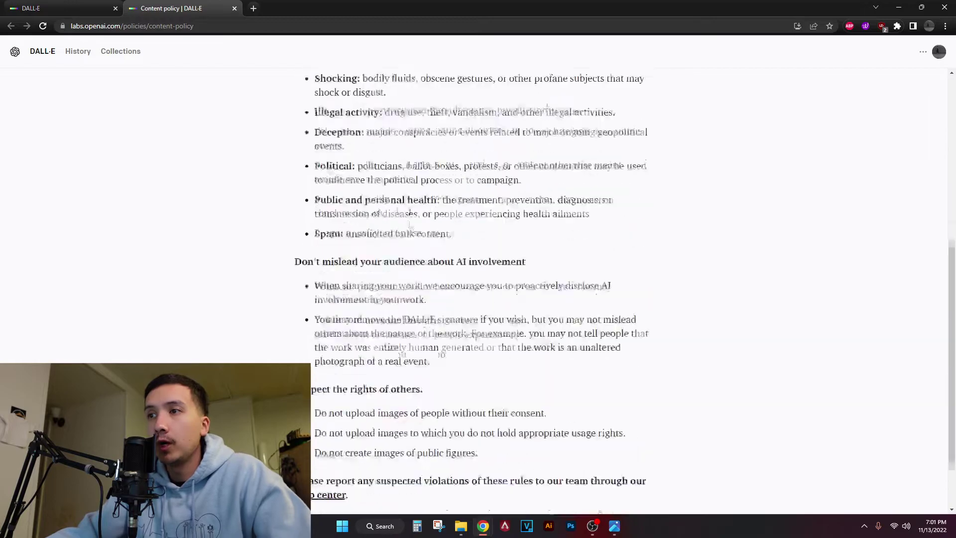
pyautogui.scroll(8, 410, 250)
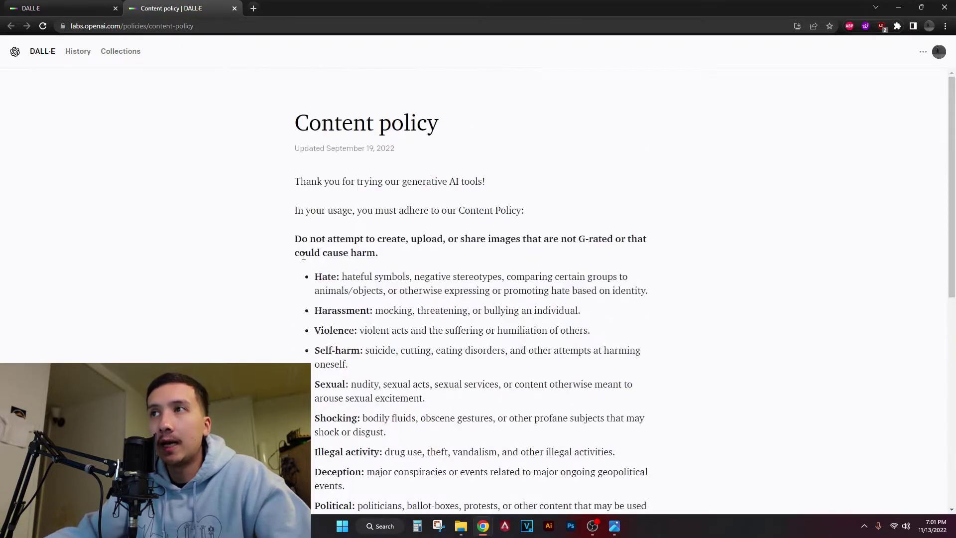
pyautogui.scroll(-7, 171, 197)
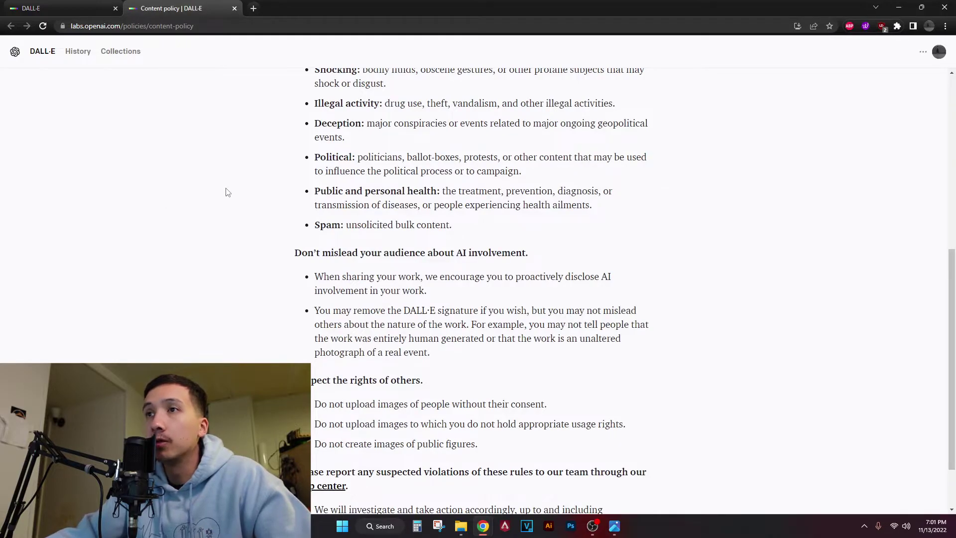
pyautogui.click(234, 9)
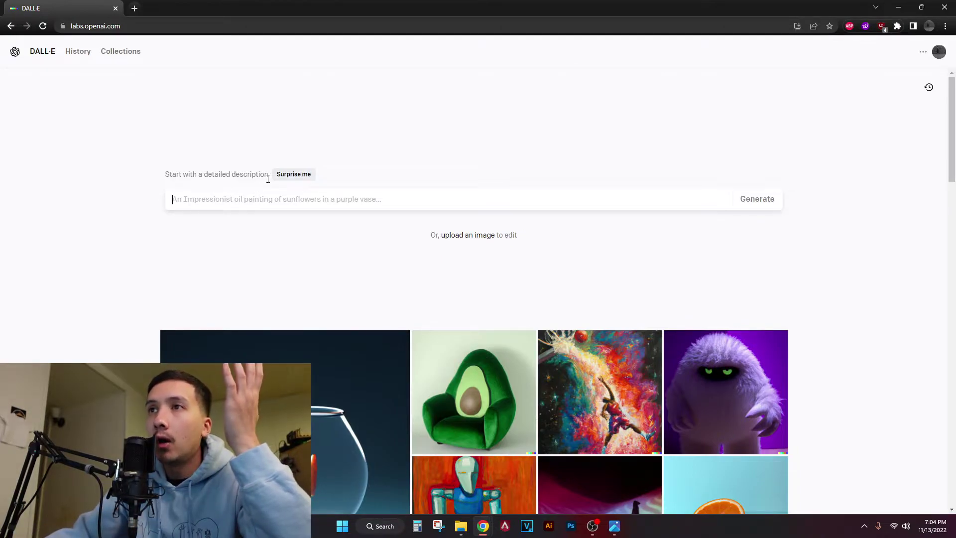
# Make the prompt 'a stained glass window depicting a hamburger and french fries, oil painting' and generate images
pyautogui.click(299, 176)
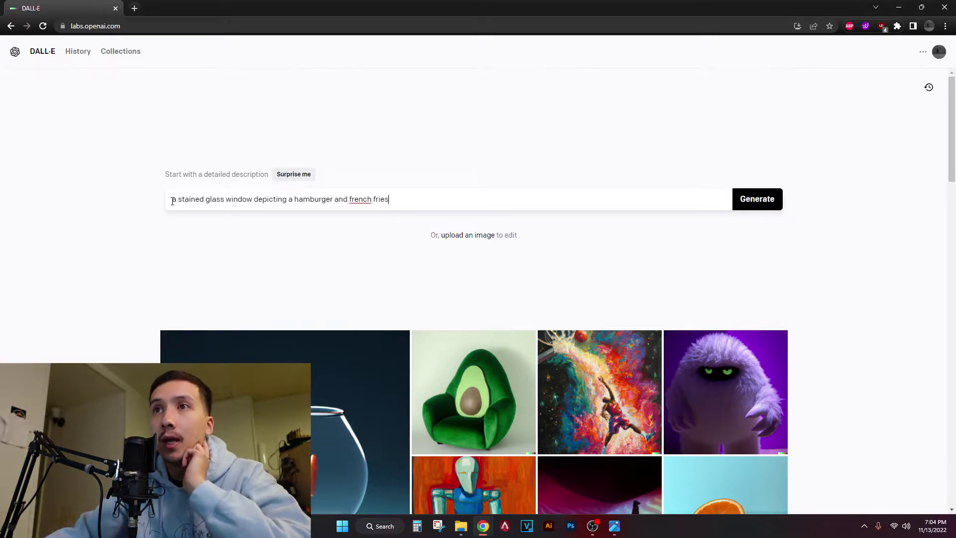
pyautogui.moveTo(172, 201); pyautogui.dragTo(467, 203)
pyautogui.click(242, 273)
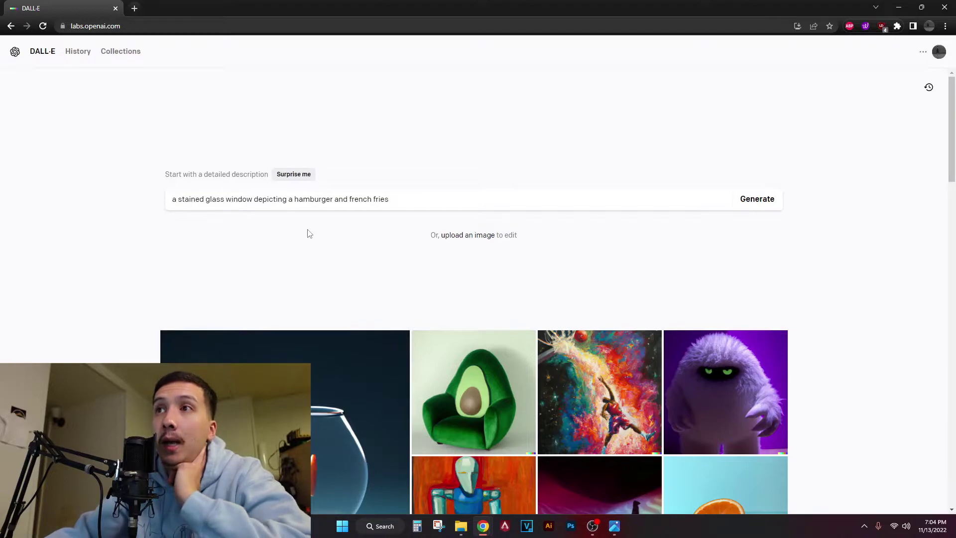
pyautogui.click(412, 204)
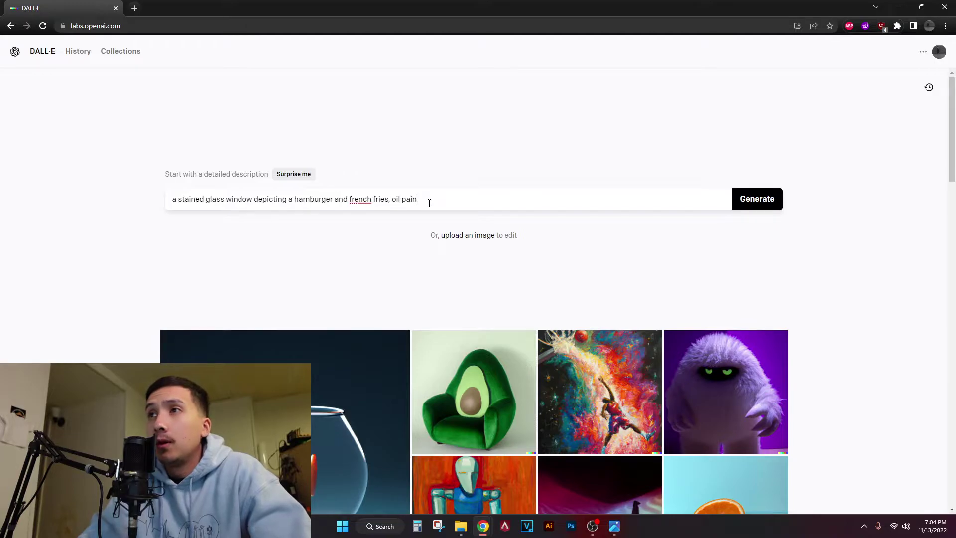
pyautogui.click(747, 208)
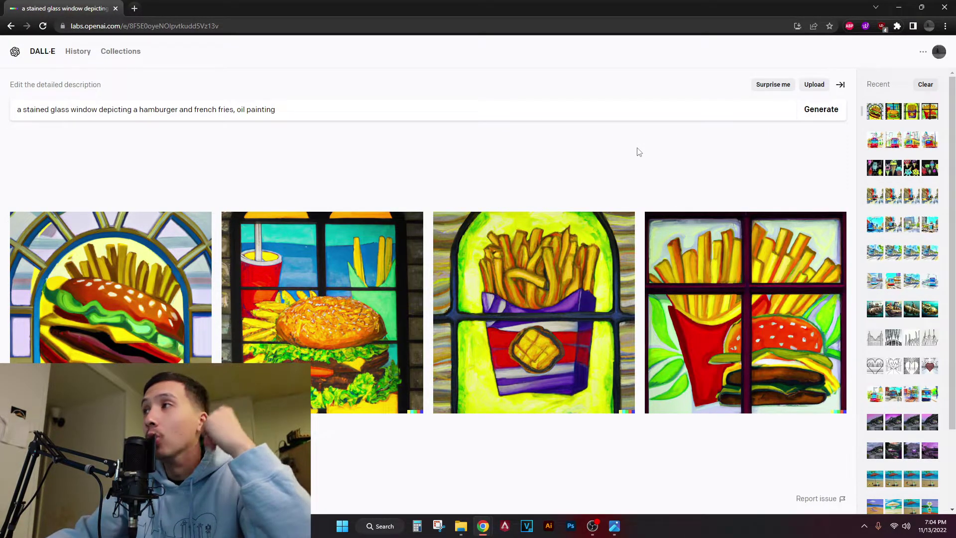
# Replace 'oil painting' with 'mosaic', fixing the misspelling, and generate new images
pyautogui.moveTo(236, 111); pyautogui.dragTo(380, 140)
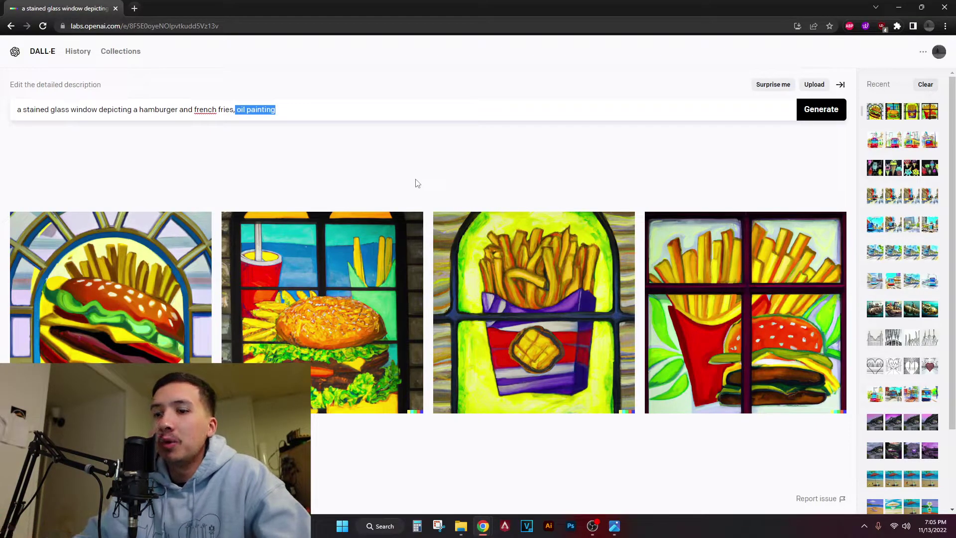
pyautogui.press('BackSpace')
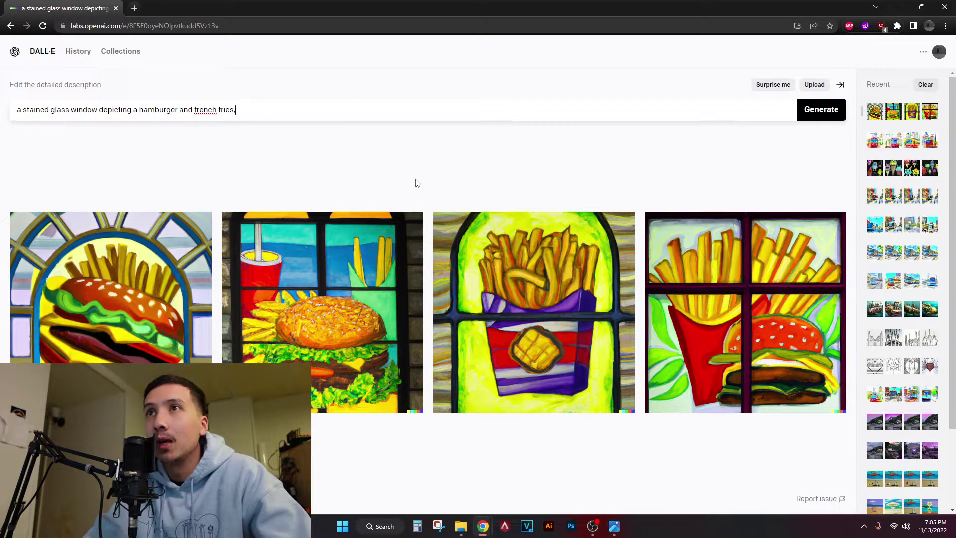
pyautogui.write('mos')
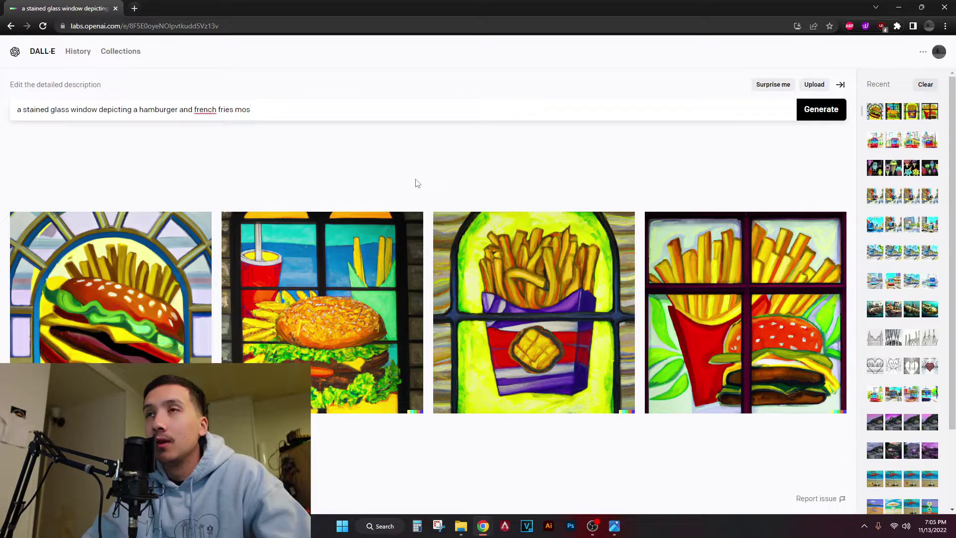
pyautogui.press('BackSpace')
pyautogui.write('zaic')
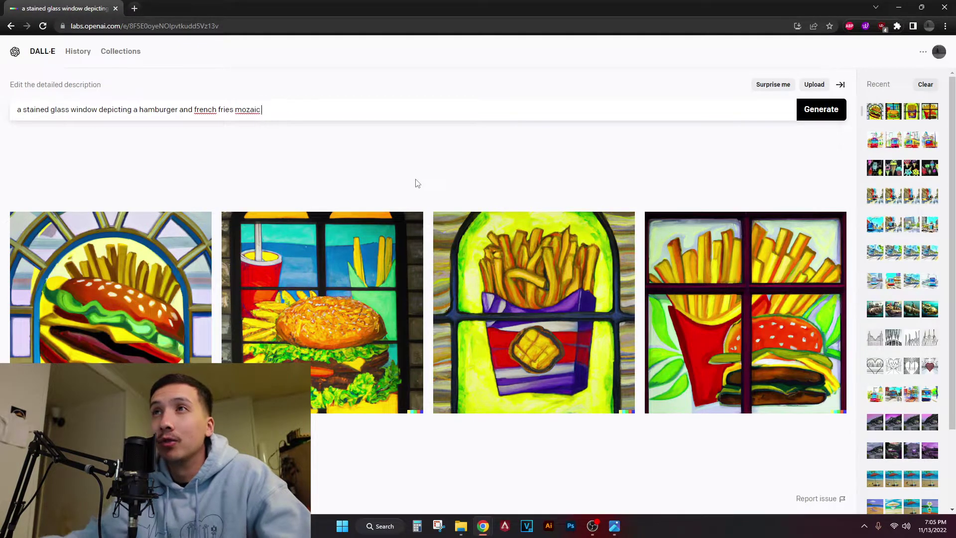
pyautogui.rightClick(247, 110)
pyautogui.click(269, 124)
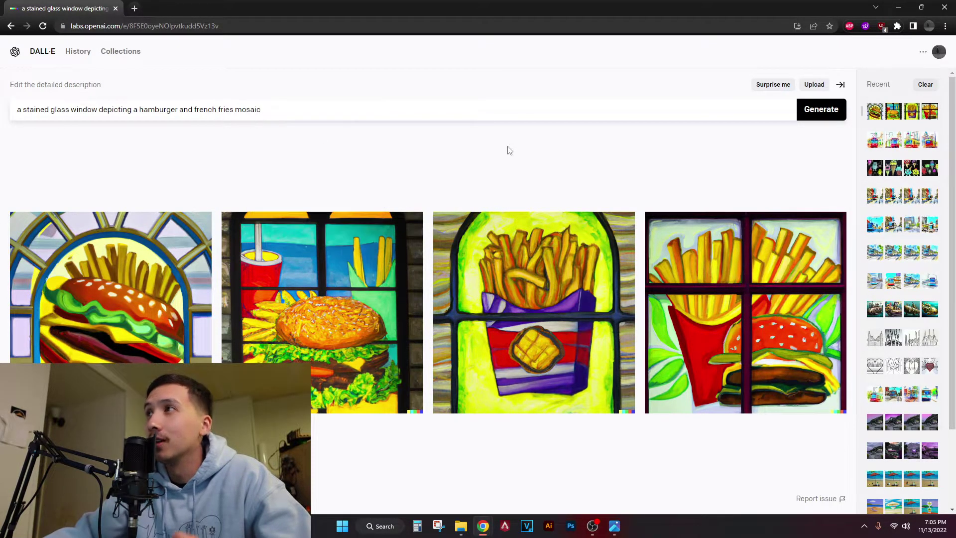
pyautogui.click(811, 114)
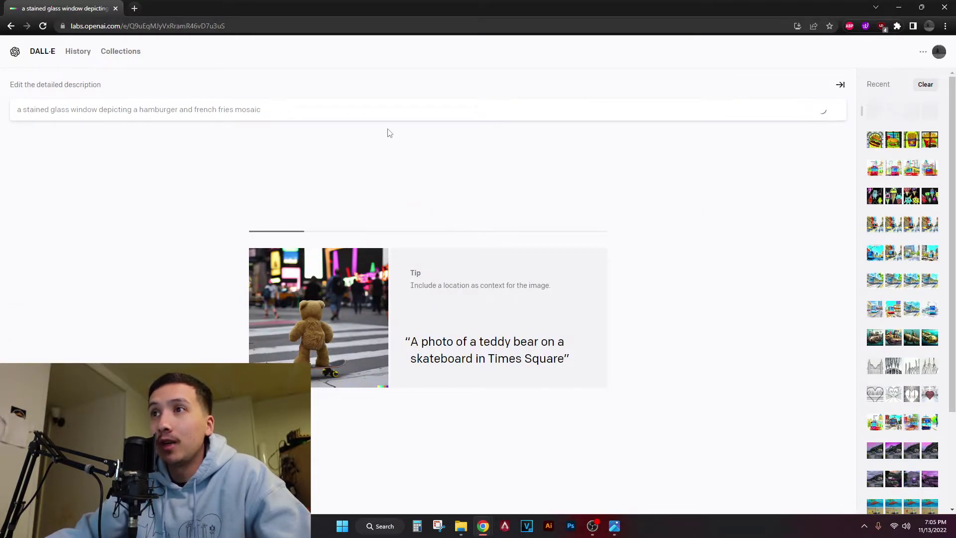